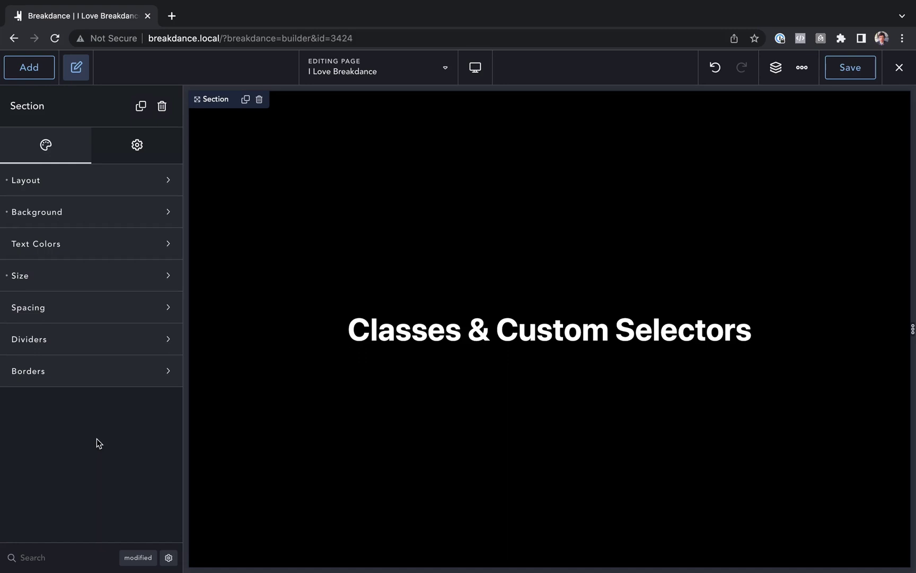
Step: Select the 'Classes & Custom Selectors' heading to edit its typography
left_click(563, 316)
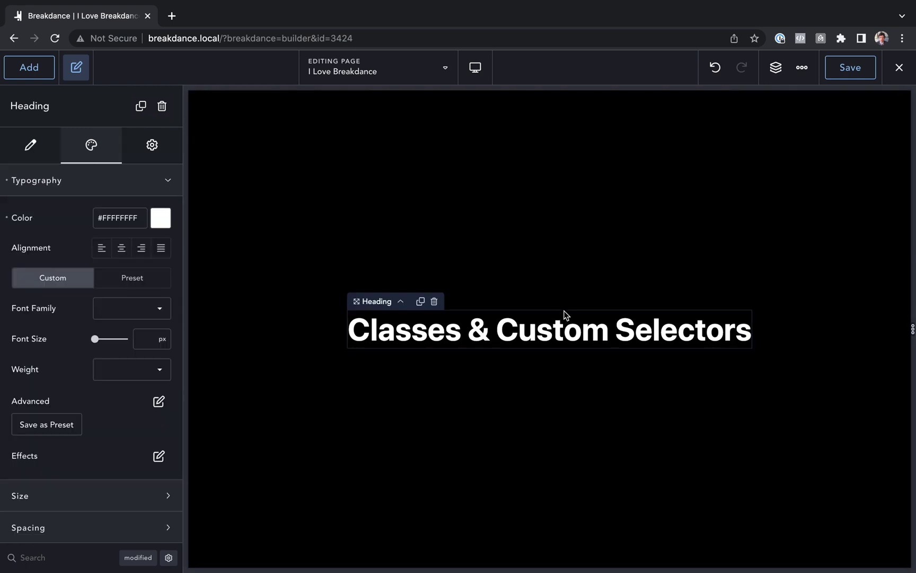
Step: Add a custom 'body' selector, briefly toggle its Background options, and return to the selector list
left_click(801, 69)
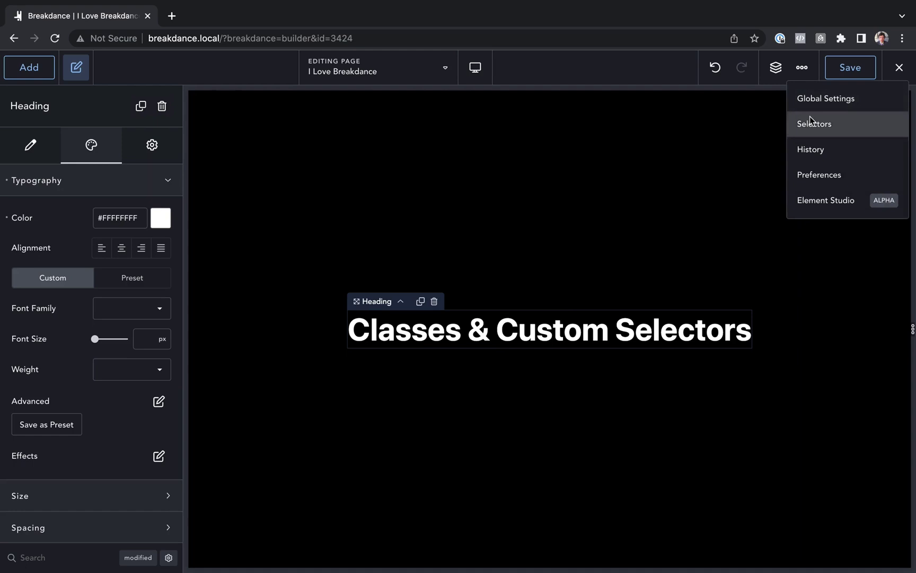
left_click(809, 123)
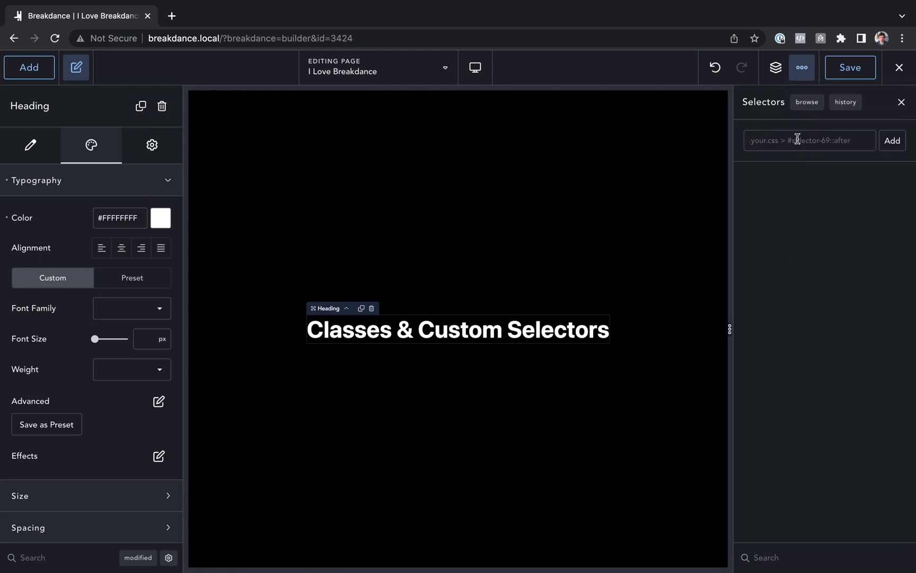
type("body")
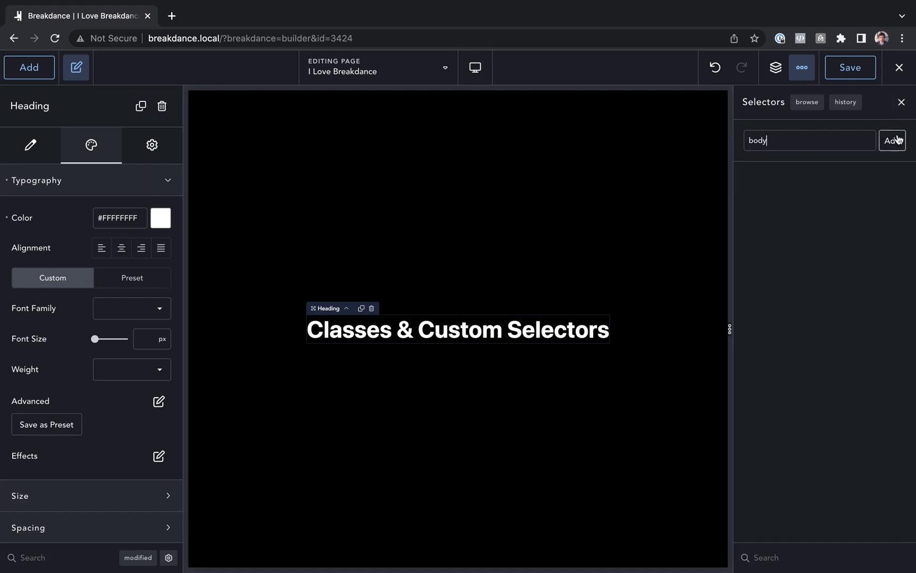
left_click(892, 140)
left_click(878, 184)
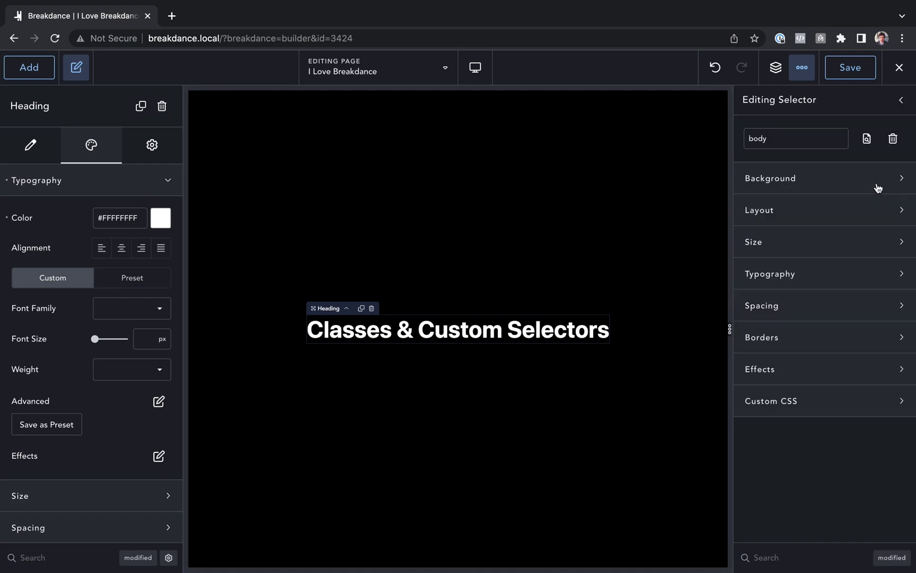
left_click(880, 184)
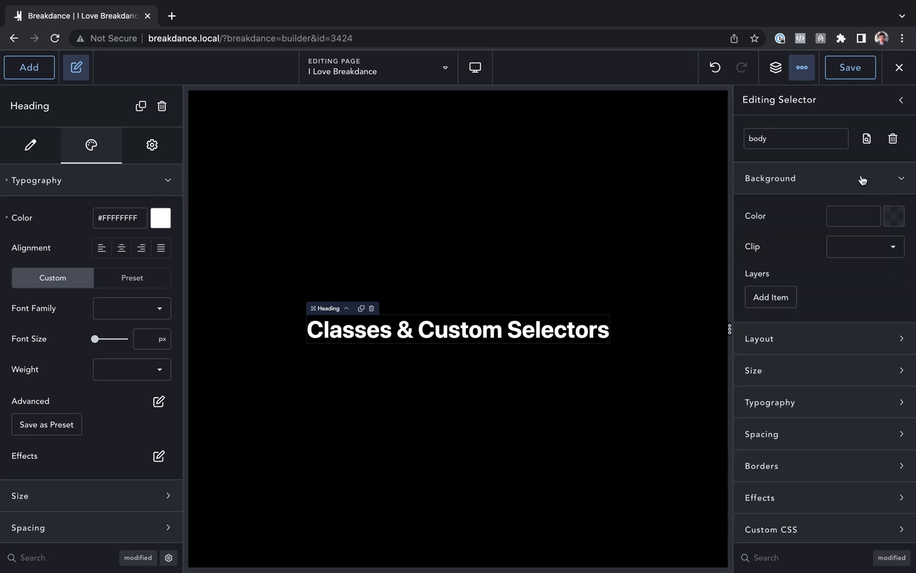
left_click(862, 180)
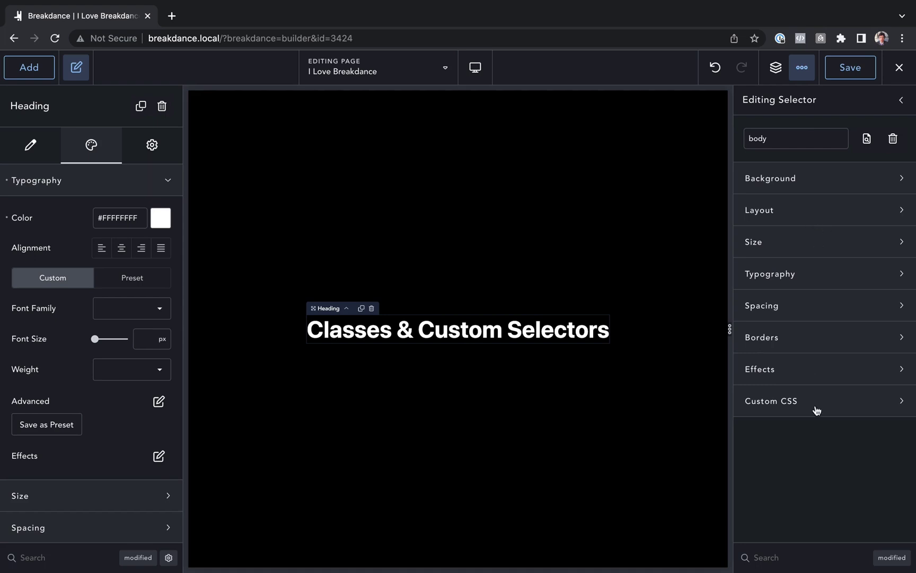
left_click(901, 100)
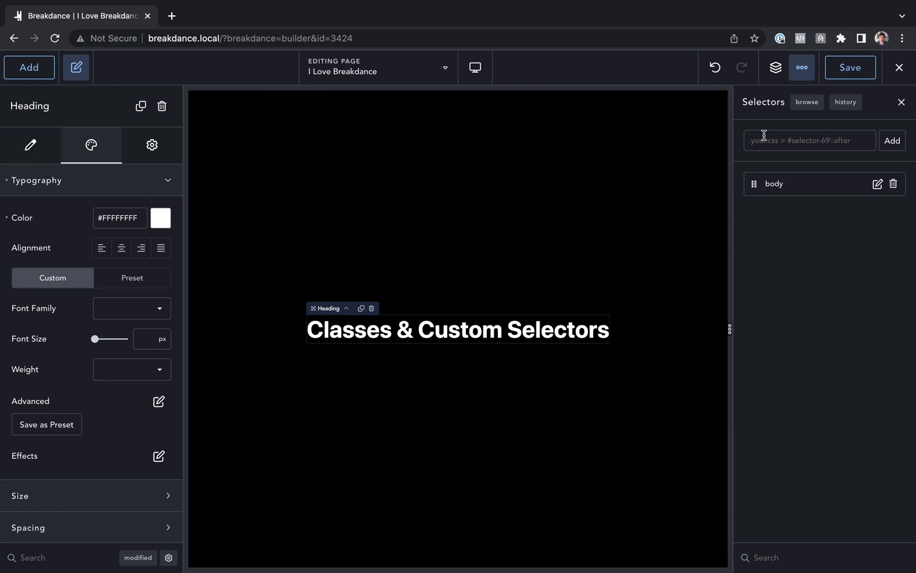
type(".my-cla")
type("ss-name")
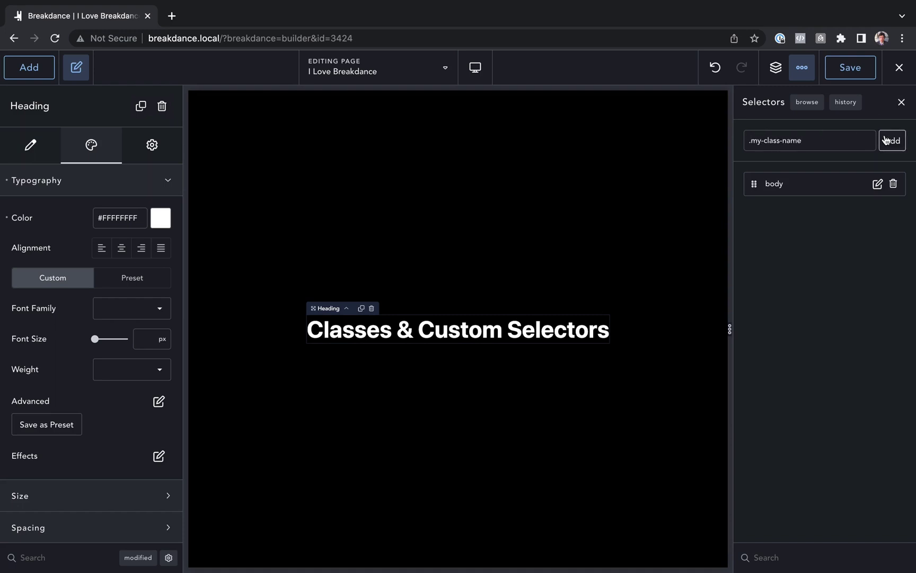
Step: Add the '.my-class-name' selector and open it in Editing Selector
left_click(891, 140)
left_click(793, 221)
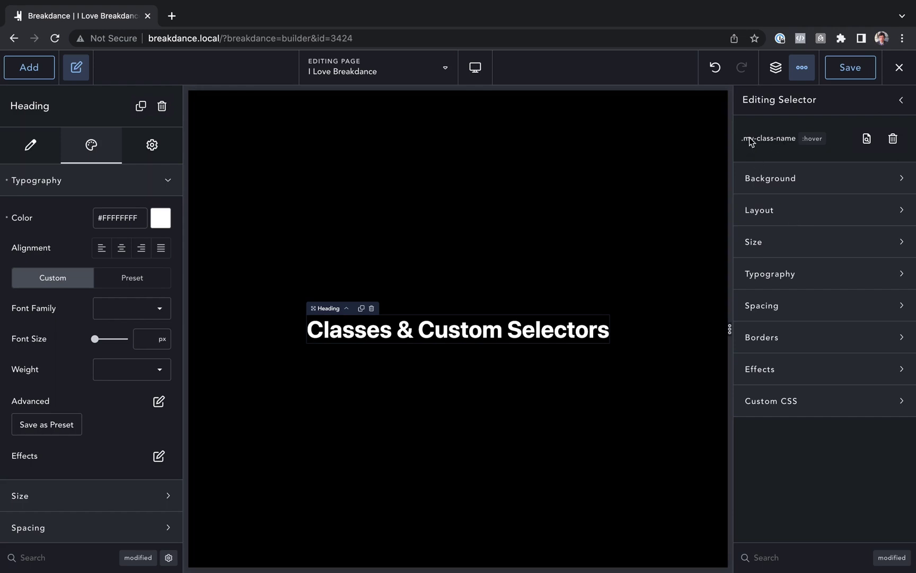
Step: Assign the existing '.my-class-name' class to the heading under Advanced > Classes
left_click(142, 143)
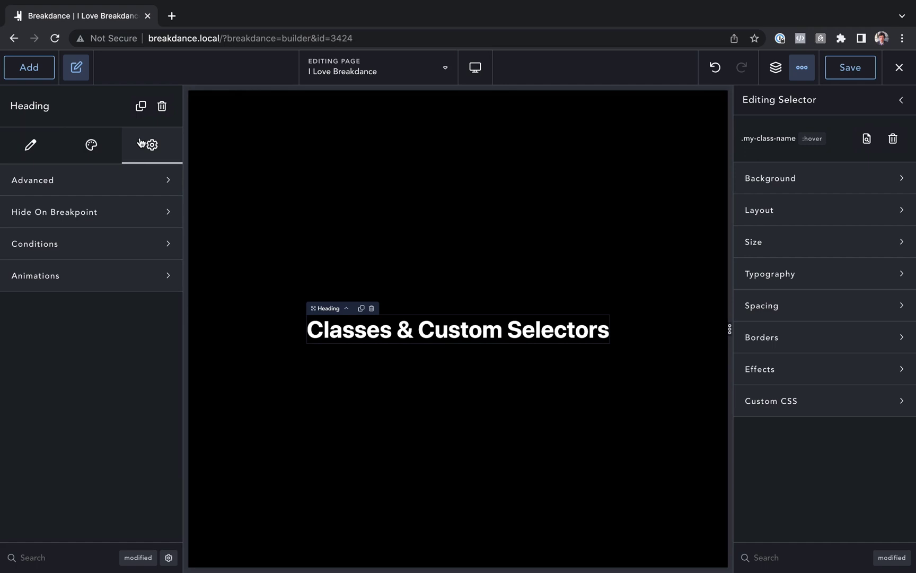
left_click(101, 172)
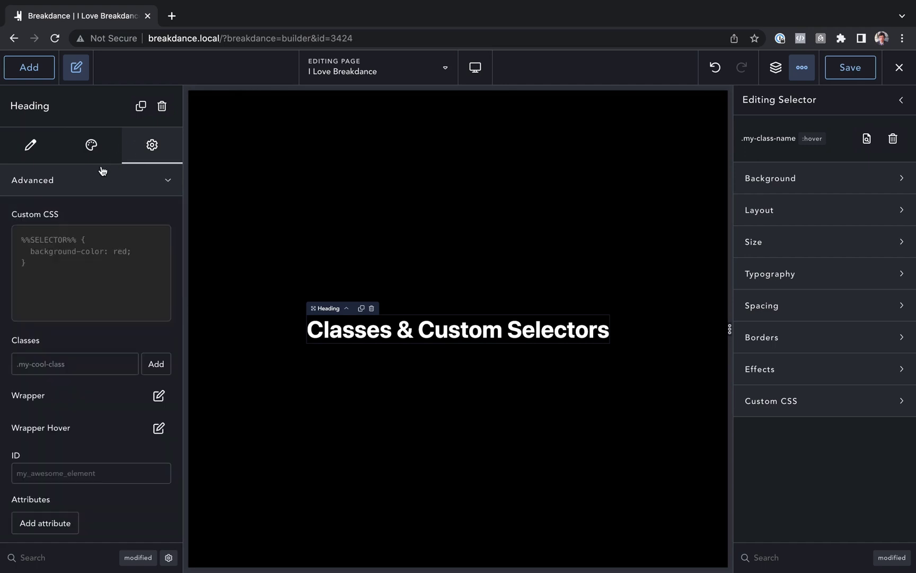
left_click(66, 363)
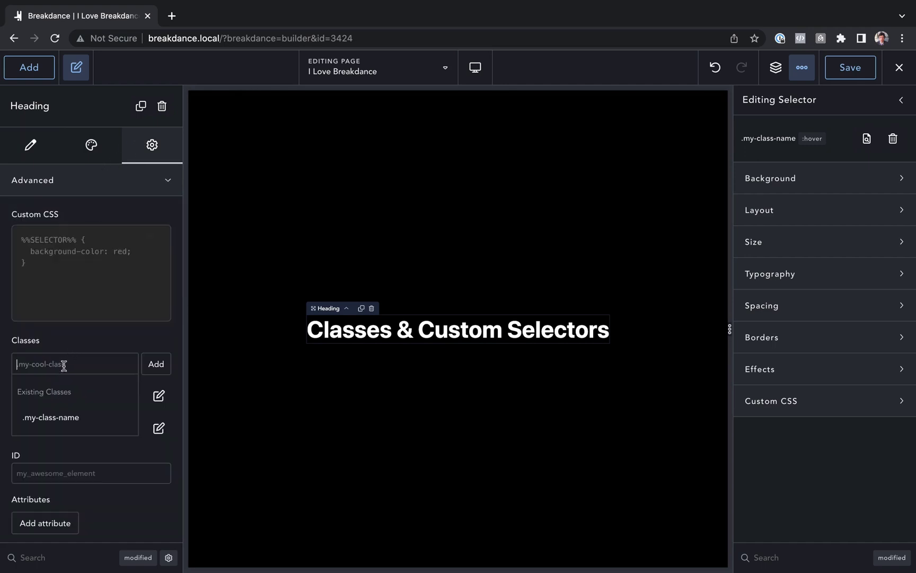
left_click(72, 421)
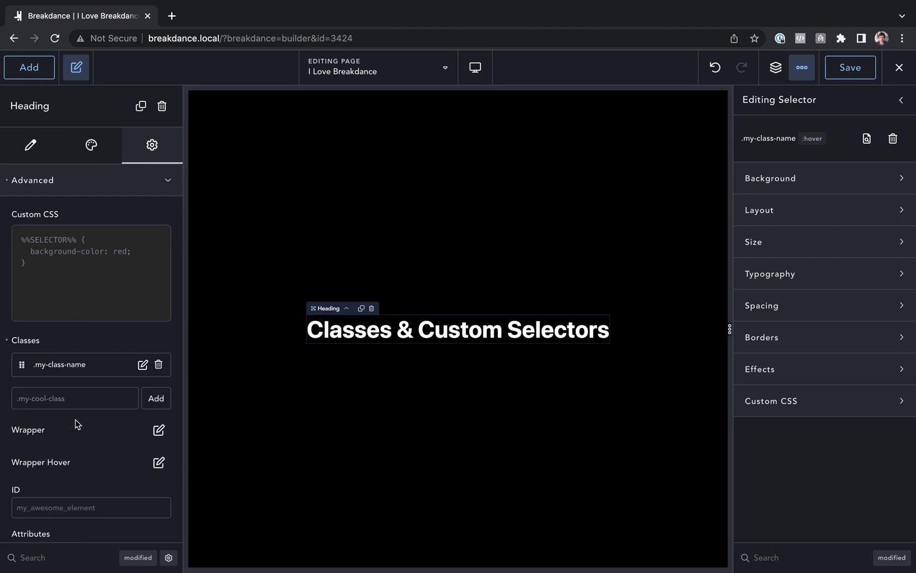
Step: Give .my-class-name purple #6016FFFF text at a 69 px font size
left_click(791, 271)
left_click(894, 311)
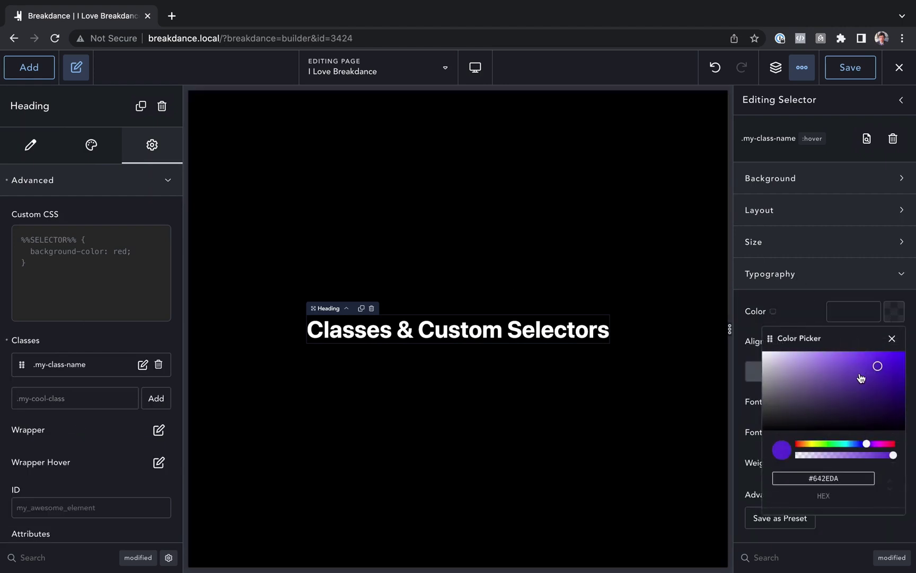
left_click(893, 340)
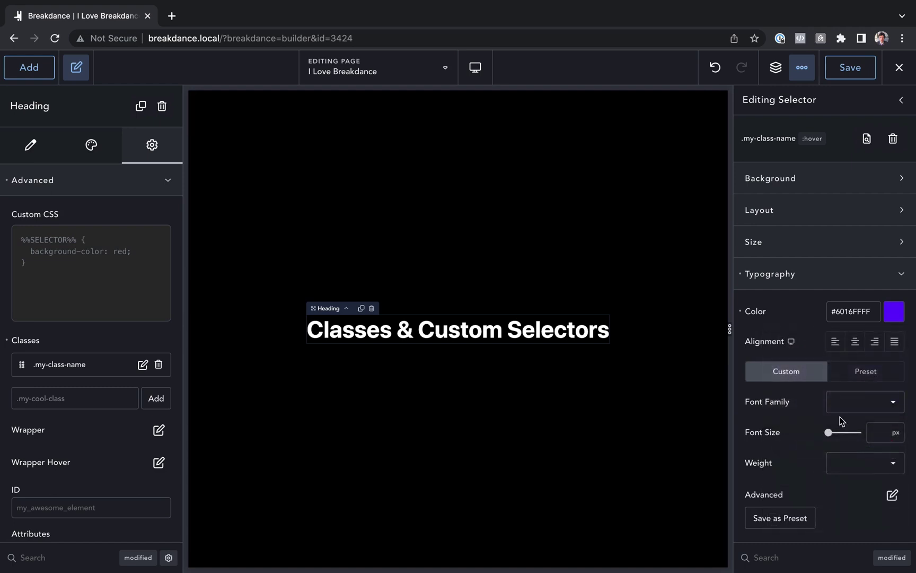
left_click_drag(829, 432, 846, 433)
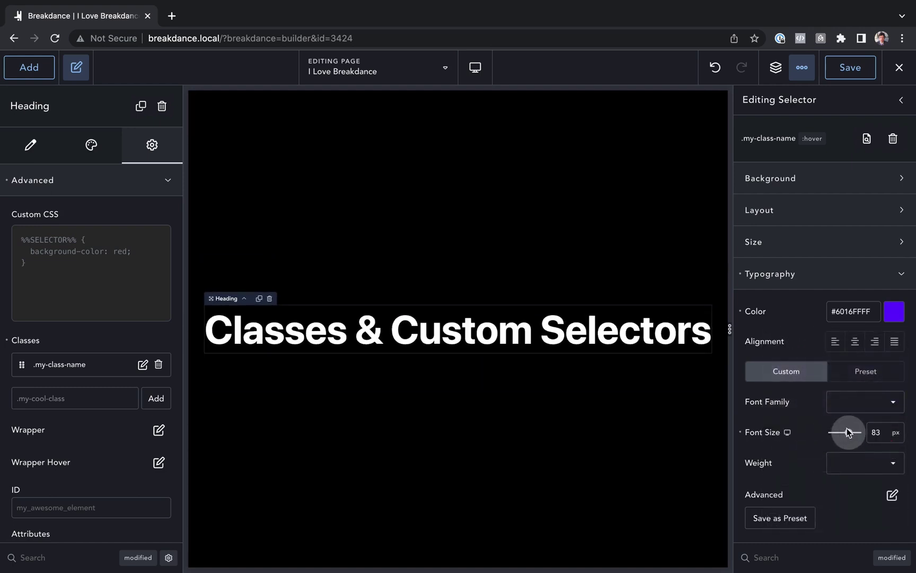
Step: Clear the heading's own white text colour so it shows purple, then select the black section
left_click(79, 146)
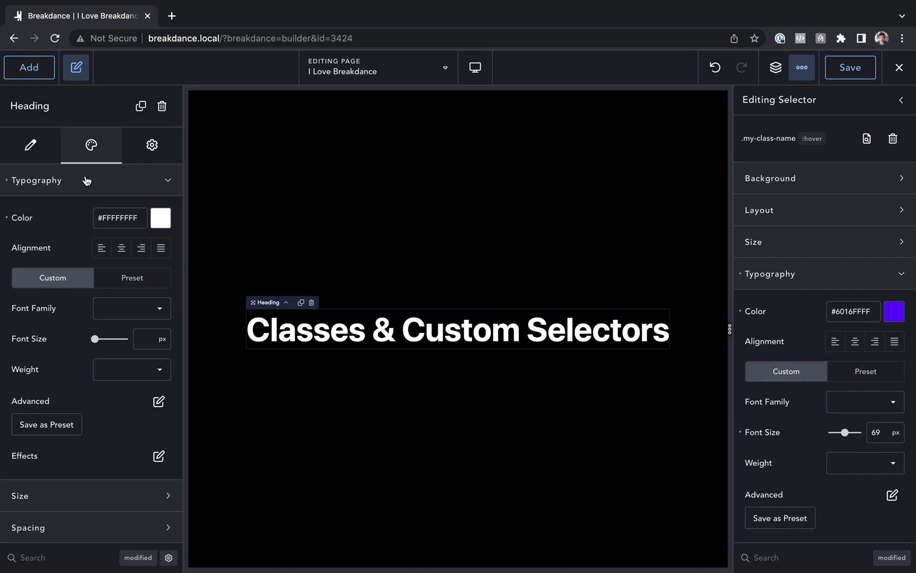
mouse_move(22, 217)
left_click(7, 180)
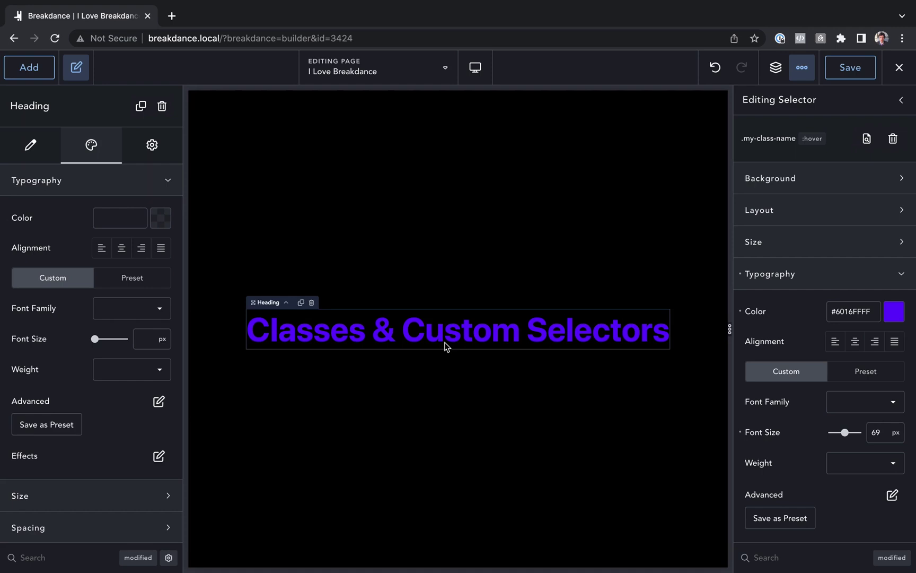
left_click(431, 280)
Step: Insert a Text element below the heading and give it the '.my-class-name' class
left_click(30, 68)
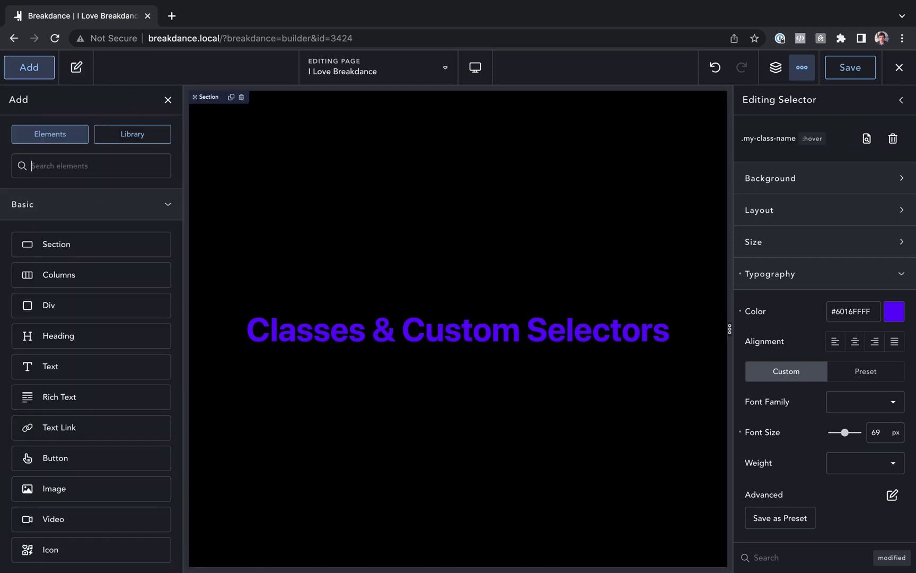
left_click(45, 367)
left_click(142, 152)
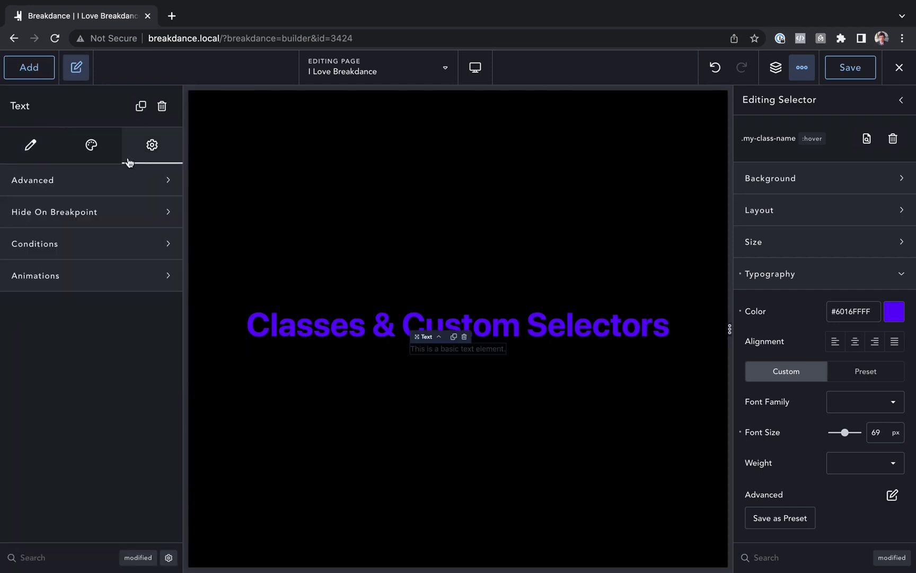
left_click(94, 191)
left_click(66, 365)
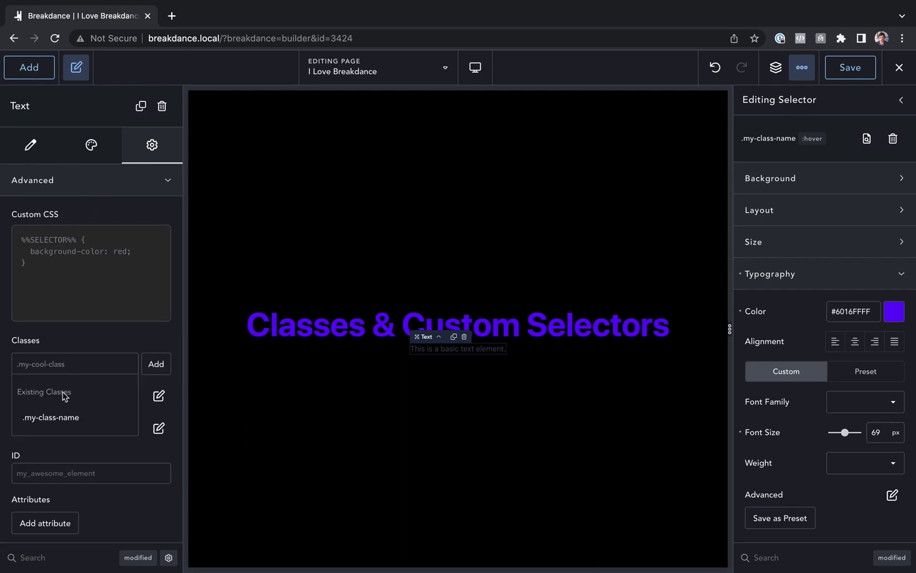
left_click(47, 416)
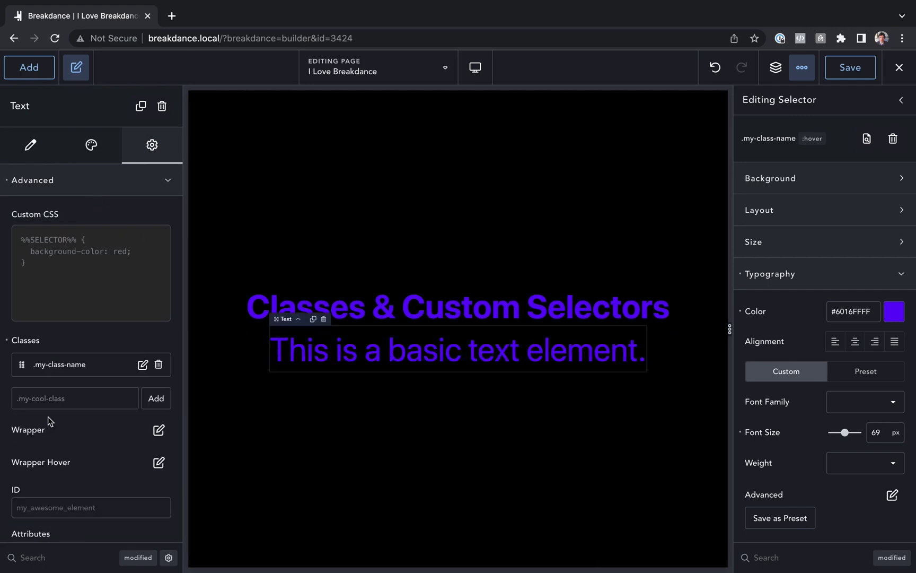